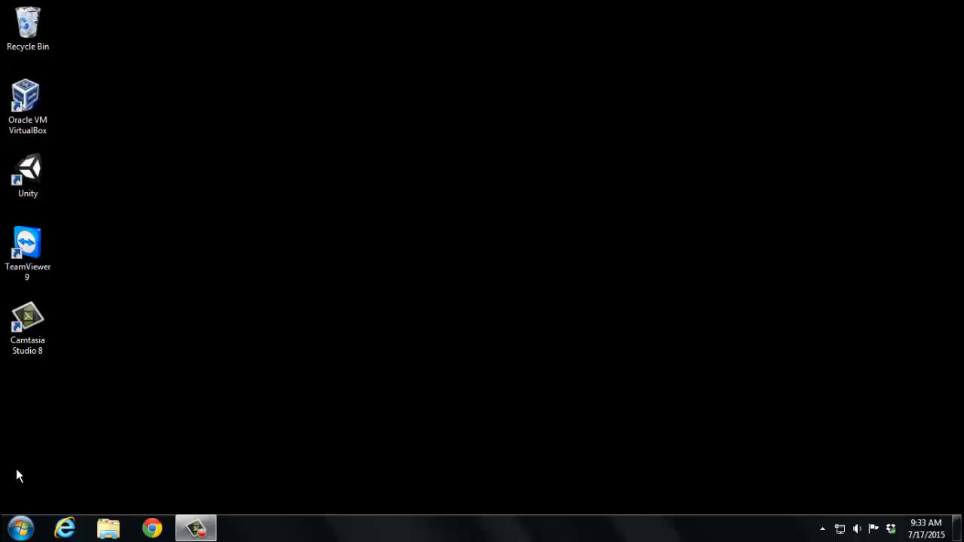
# Step: Launch Access 2013 from the Microsoft Office 2013 programs and maximize its window
pyautogui.click(16, 531)
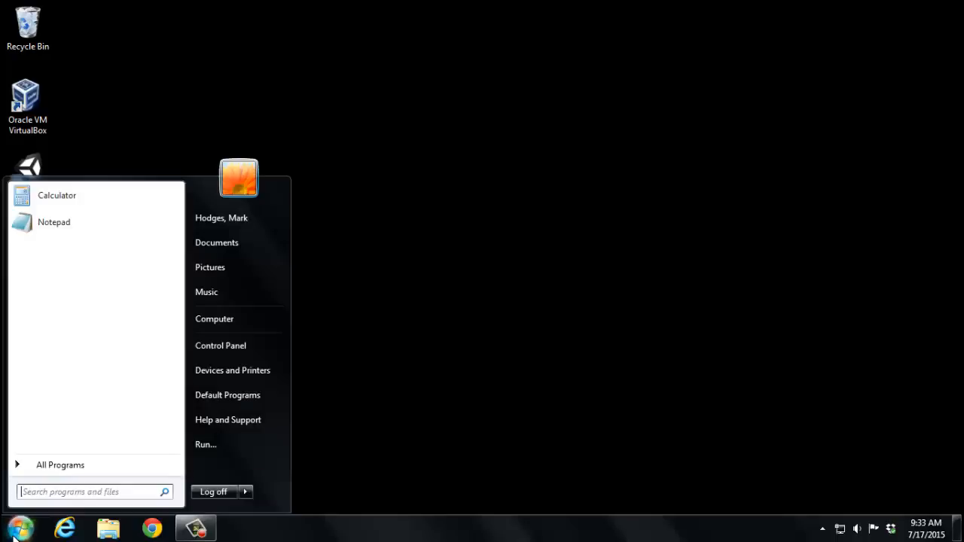
pyautogui.click(39, 465)
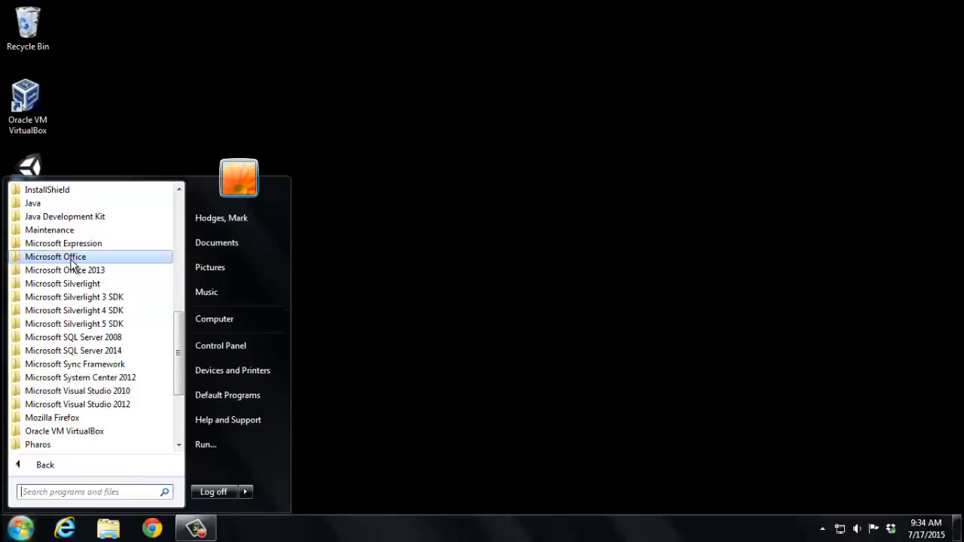
pyautogui.click(73, 273)
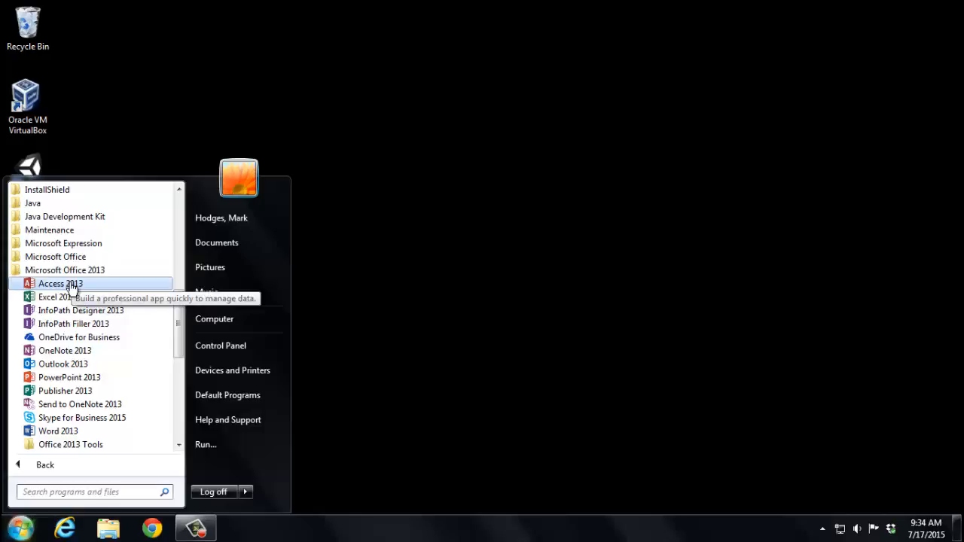
pyautogui.click(70, 283)
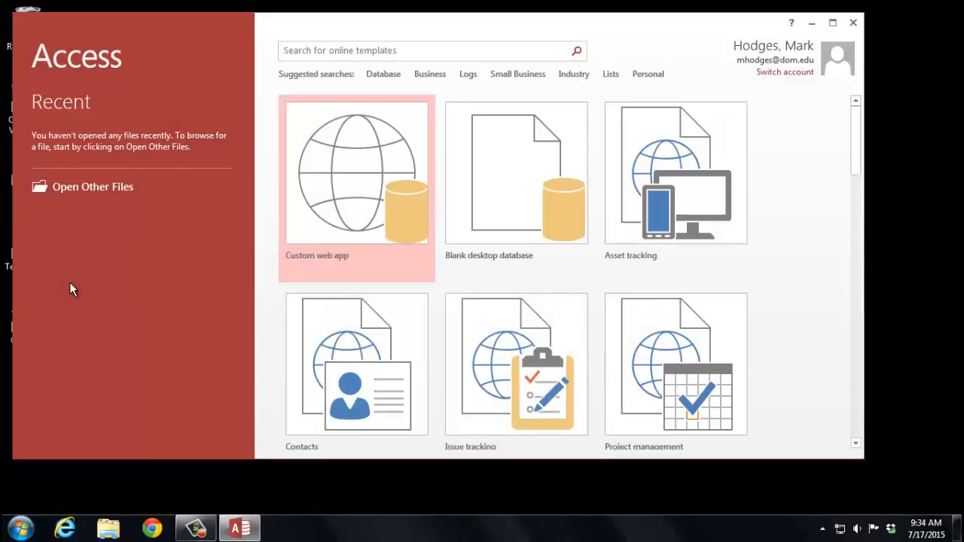
pyautogui.click(833, 22)
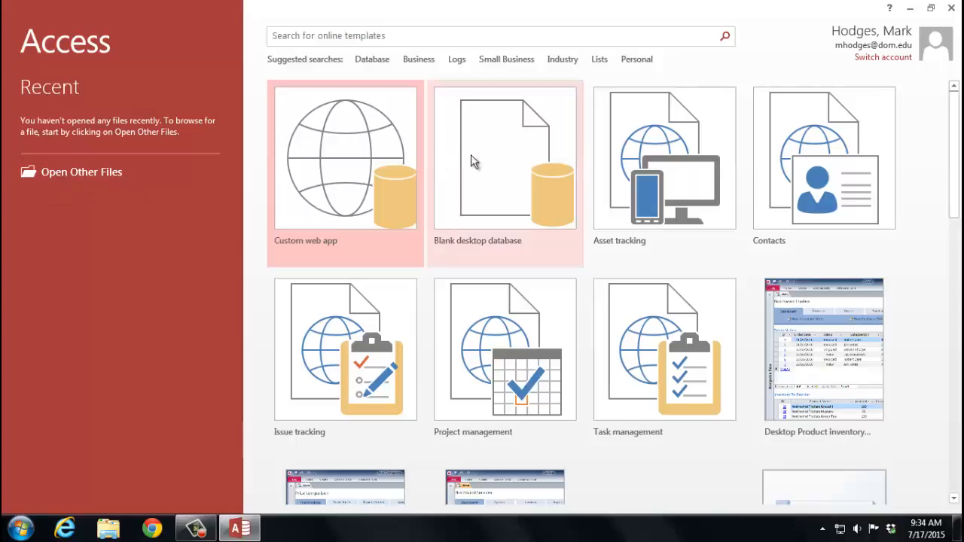
# Step: Start a blank desktop database and set its file name to Students.accdb
pyautogui.click(510, 164)
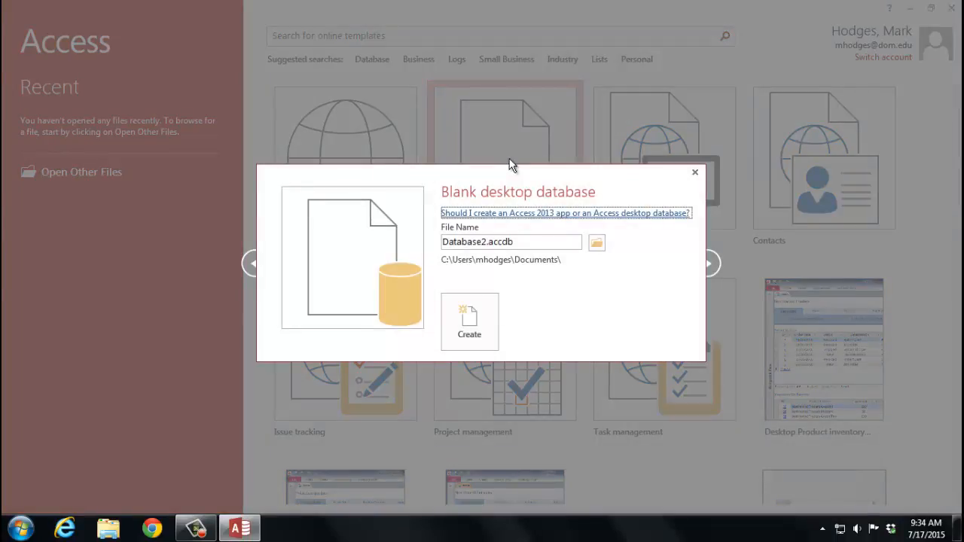
pyautogui.doubleClick(484, 242)
pyautogui.moveTo(488, 241); pyautogui.dragTo(429, 247)
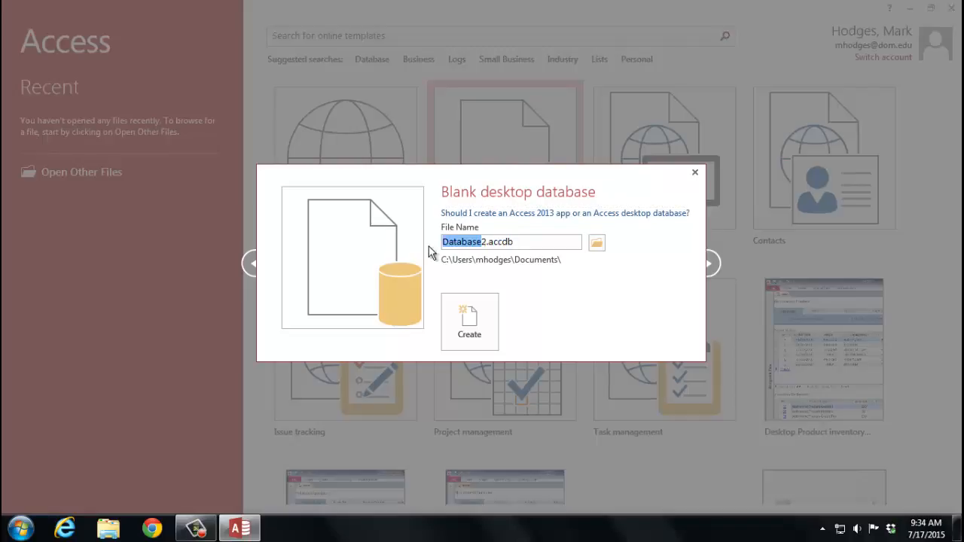
pyautogui.press('BackSpace')
pyautogui.write('Students')
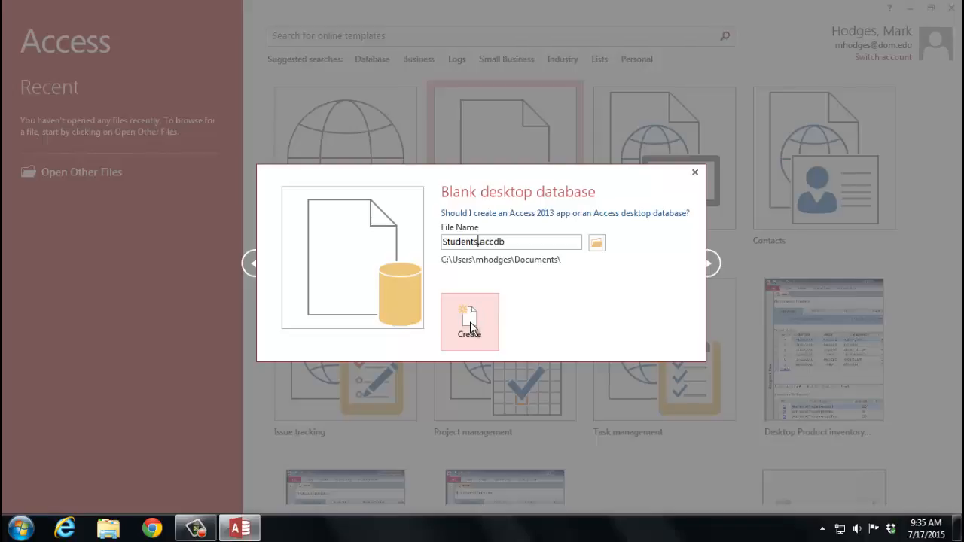
# Step: Set the database's save location to the CIS 120 folder on network drive N: and create the database
pyautogui.click(597, 243)
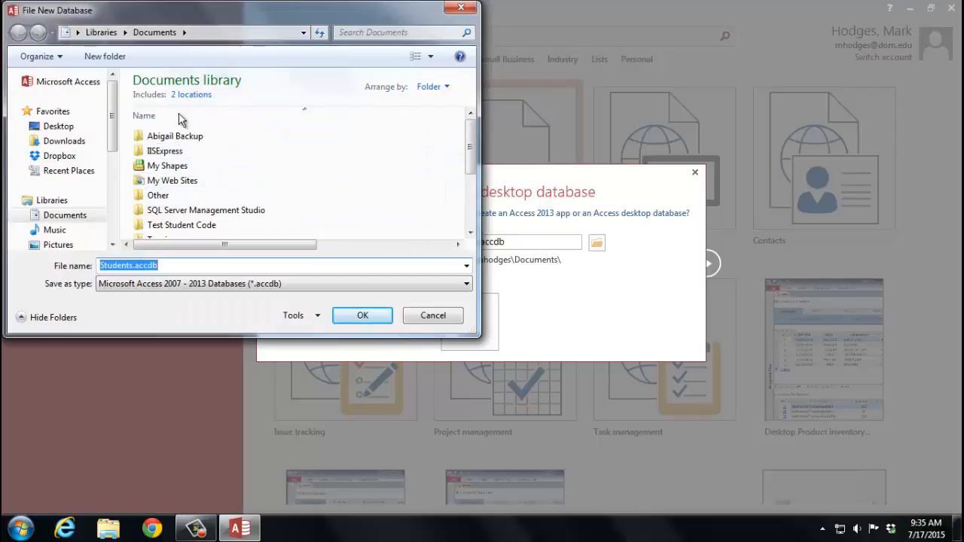
pyautogui.scroll(-1, 112, 154)
pyautogui.scroll(-3, 112, 154)
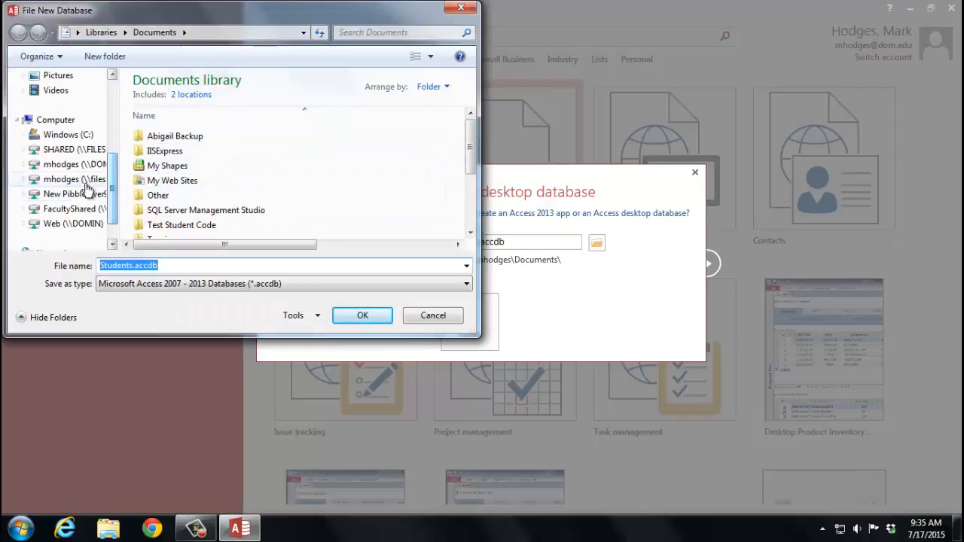
pyautogui.click(85, 184)
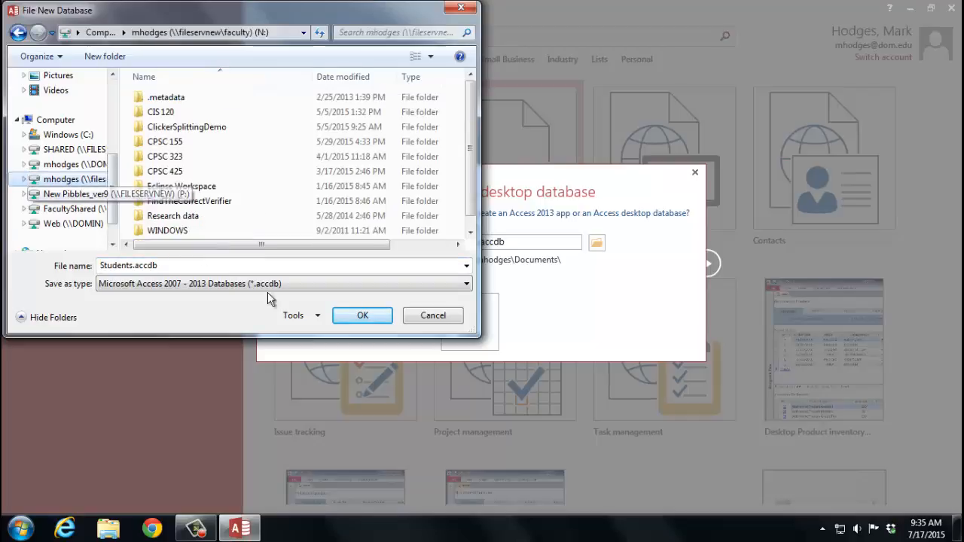
pyautogui.doubleClick(189, 111)
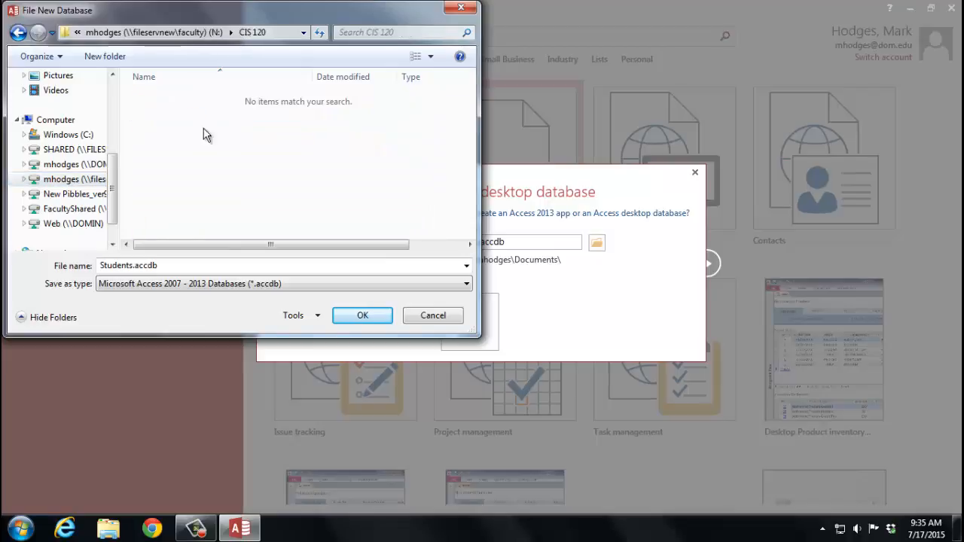
pyautogui.click(360, 318)
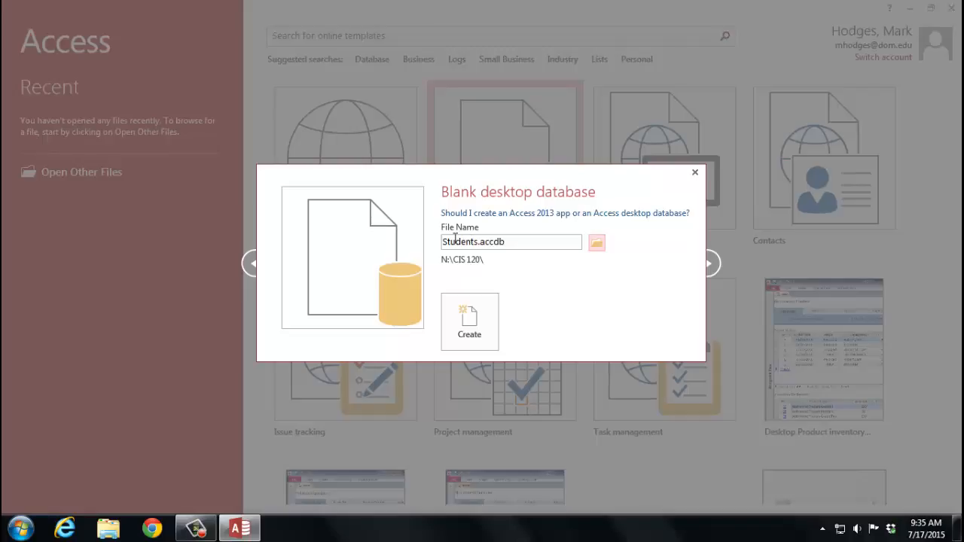
pyautogui.click(482, 329)
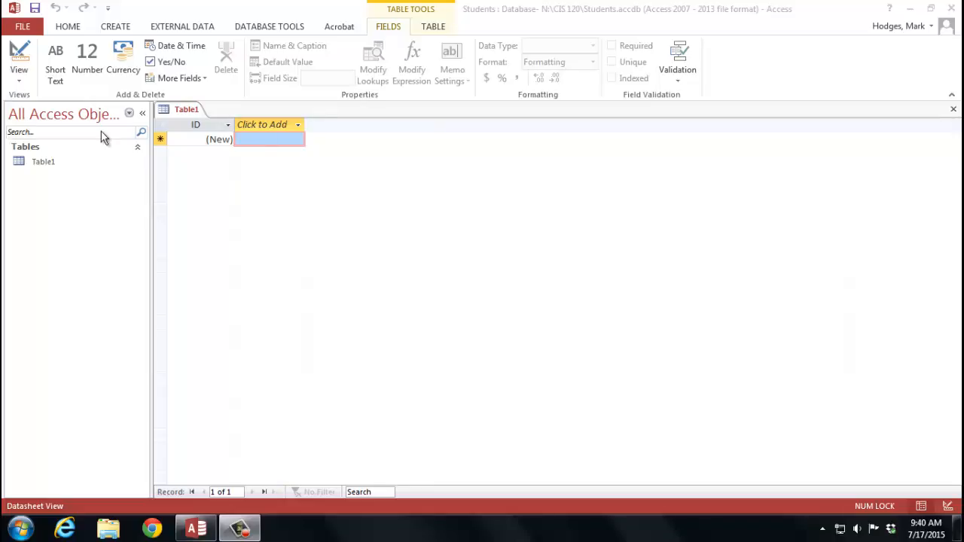
# Step: Save the new table under the name Students
pyautogui.click(37, 11)
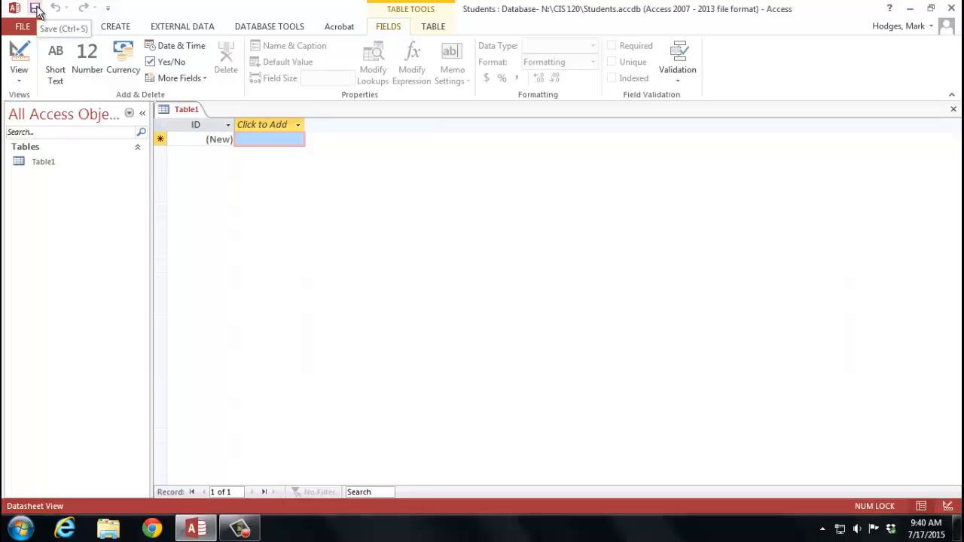
pyautogui.click(35, 10)
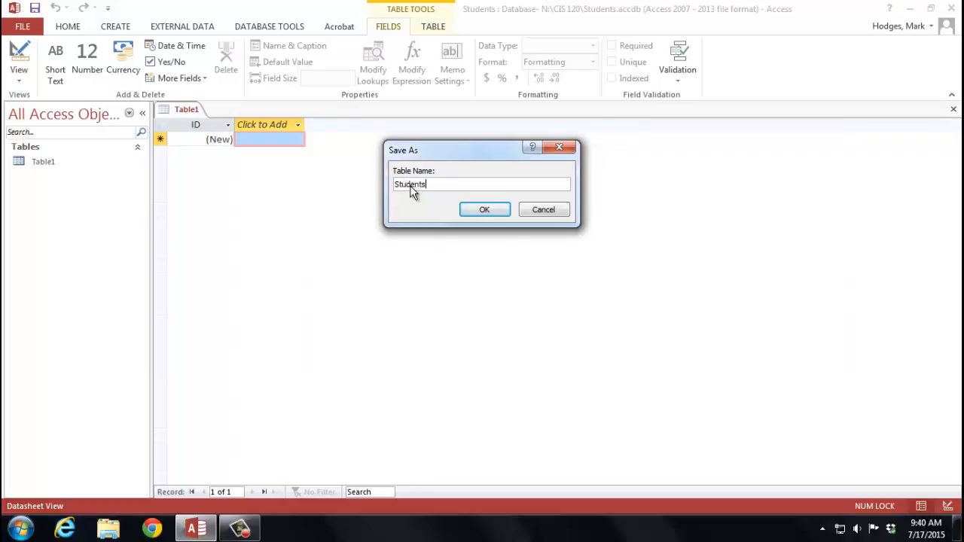
pyautogui.click(492, 212)
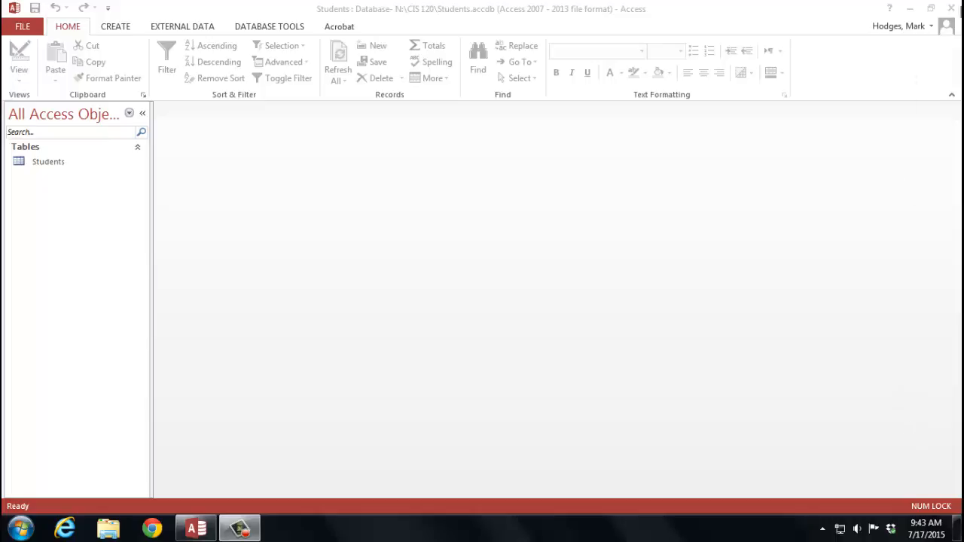
# Step: Close Access and locate Students.accdb in the CIS 120 folder on drive N: using Windows Explorer
pyautogui.click(960, 11)
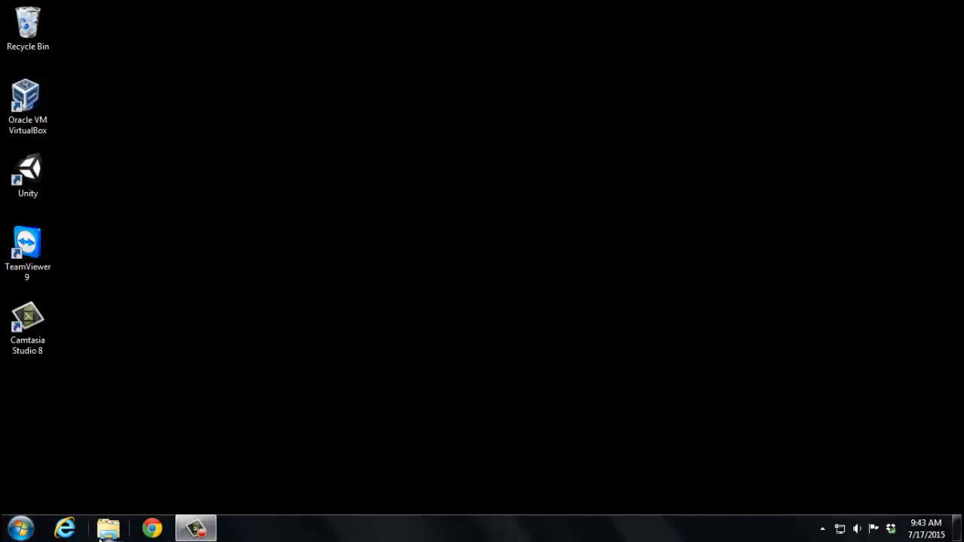
pyautogui.click(108, 528)
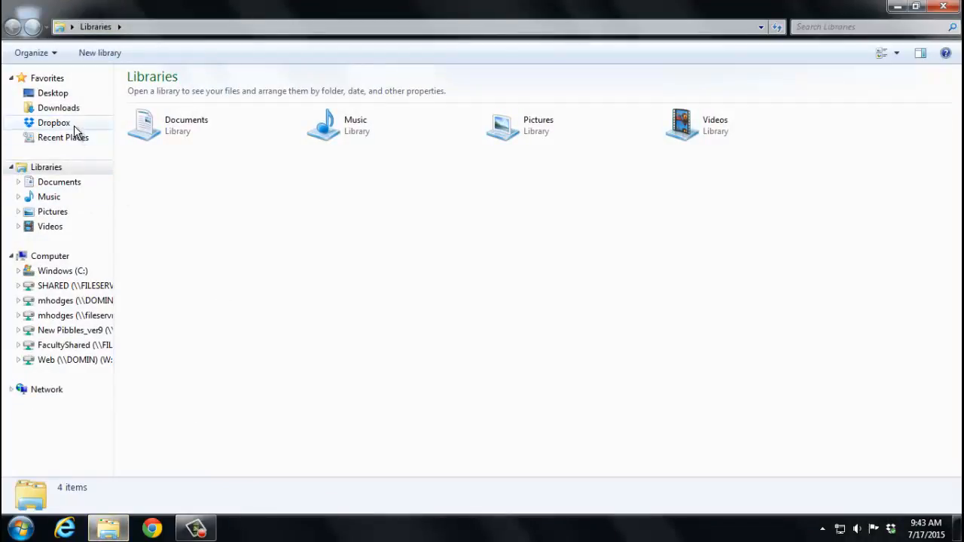
pyautogui.click(75, 315)
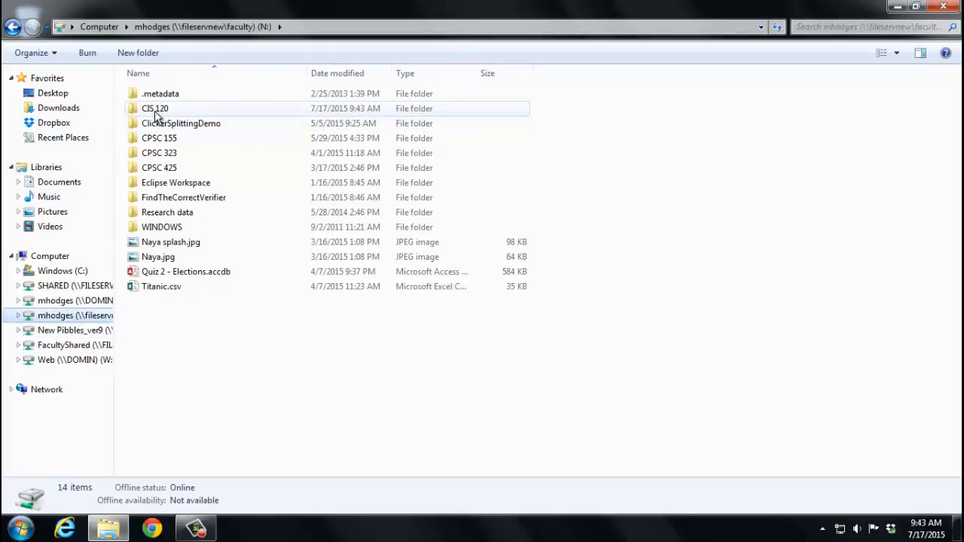
pyautogui.doubleClick(220, 107)
pyautogui.click(172, 95)
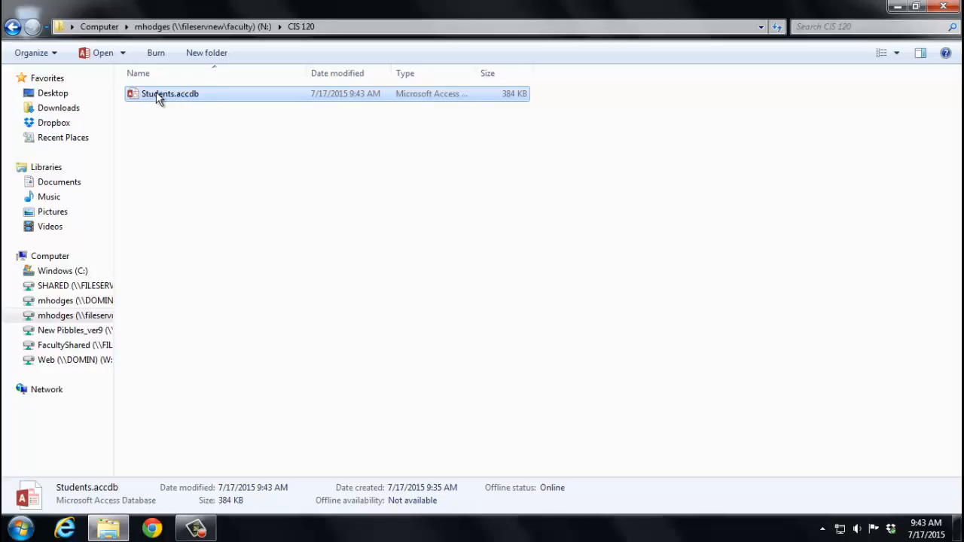
# Step: Start Access 2013 again from the Microsoft Office 2013 programs
pyautogui.click(21, 529)
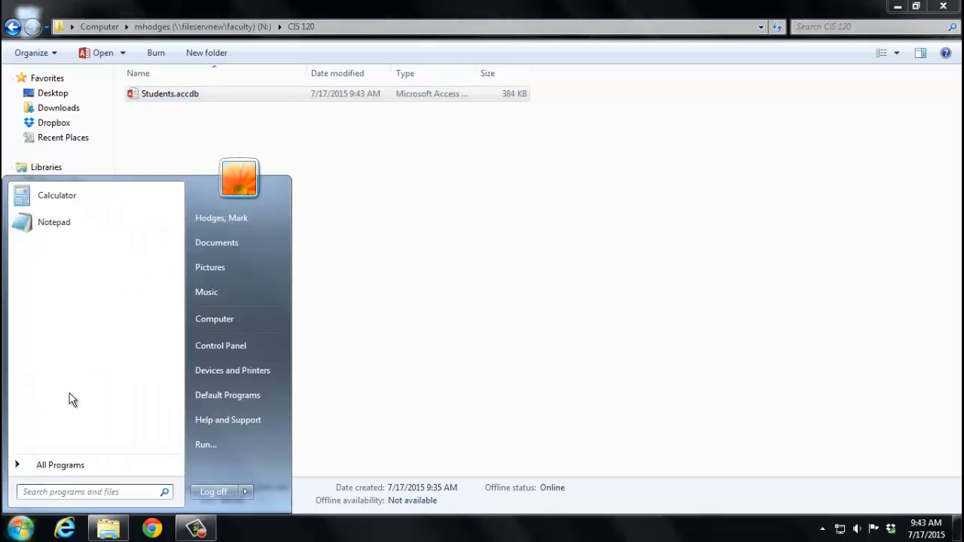
pyautogui.click(70, 465)
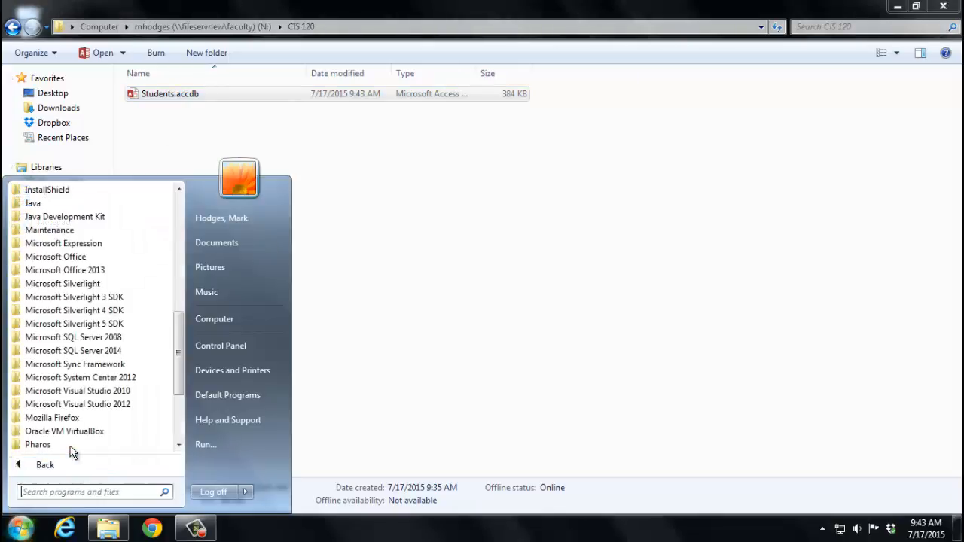
pyautogui.click(87, 276)
pyautogui.click(87, 285)
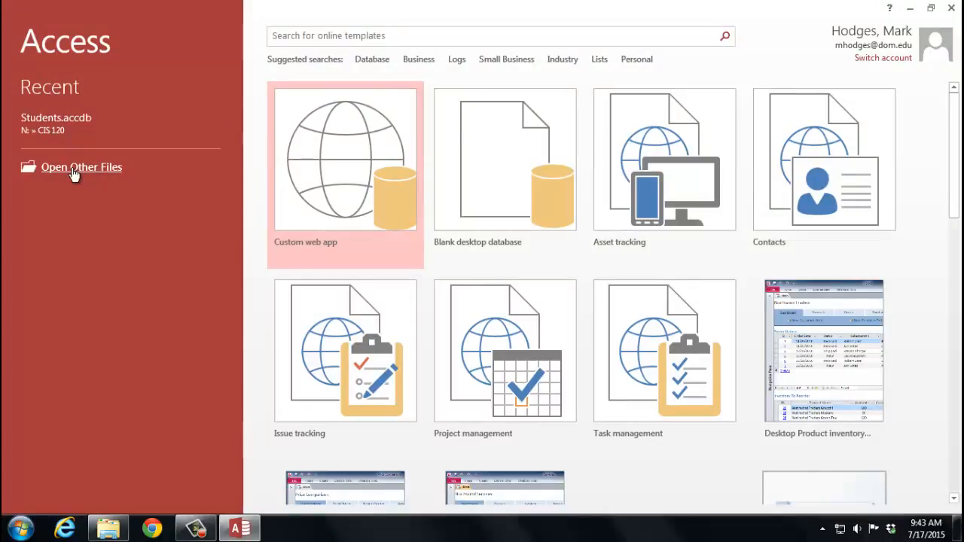
# Step: Open the recent database Students.accdb, enable its content and make it a trusted document
pyautogui.click(63, 117)
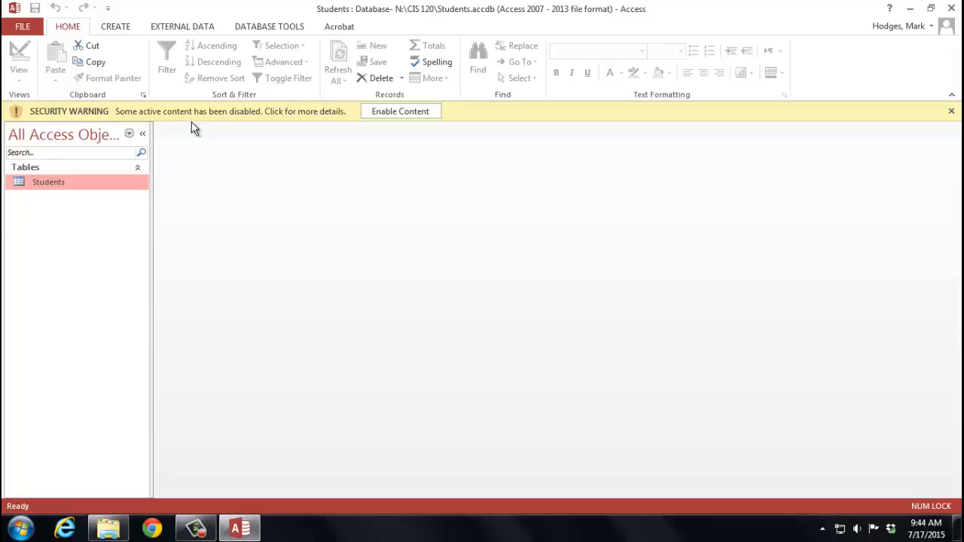
pyautogui.click(380, 113)
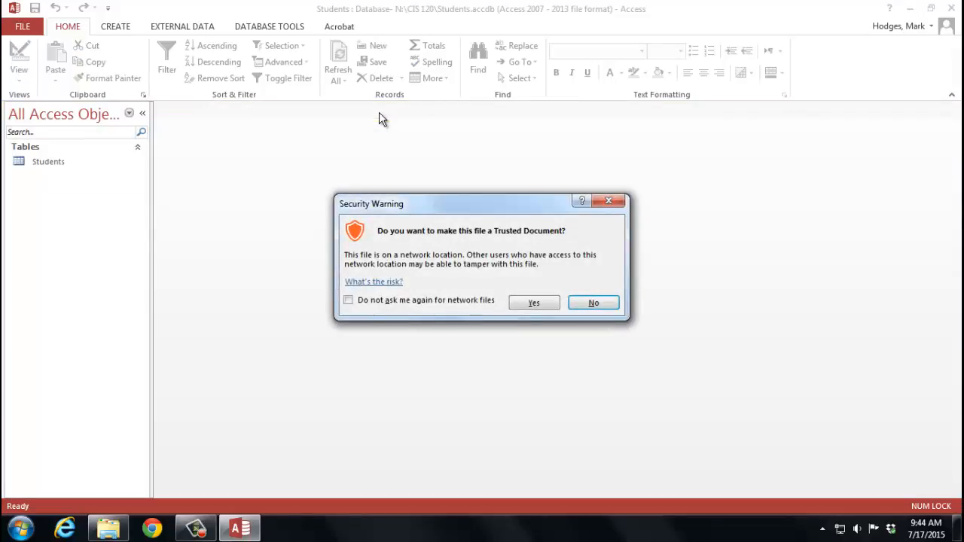
pyautogui.click(534, 303)
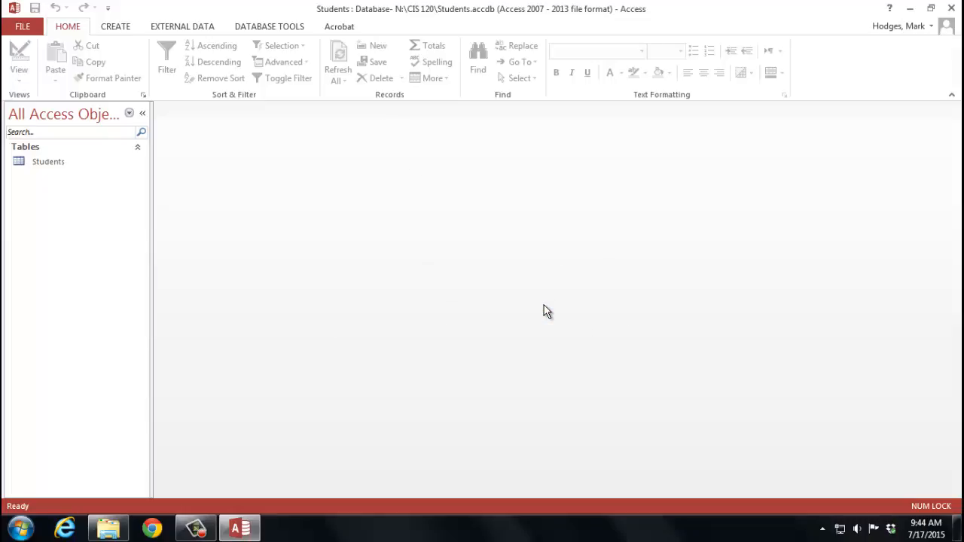